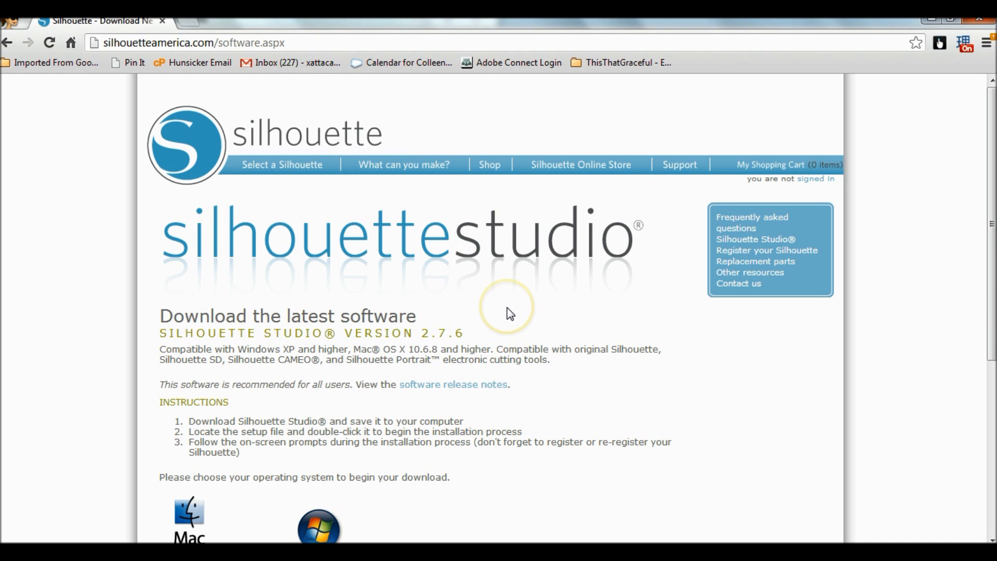
# Step: Look over the Mac and Windows download options on the software page, and switch to Silhouette Studio
pyautogui.scroll(-1, 507, 307)
pyautogui.scroll(-1, 509, 307)
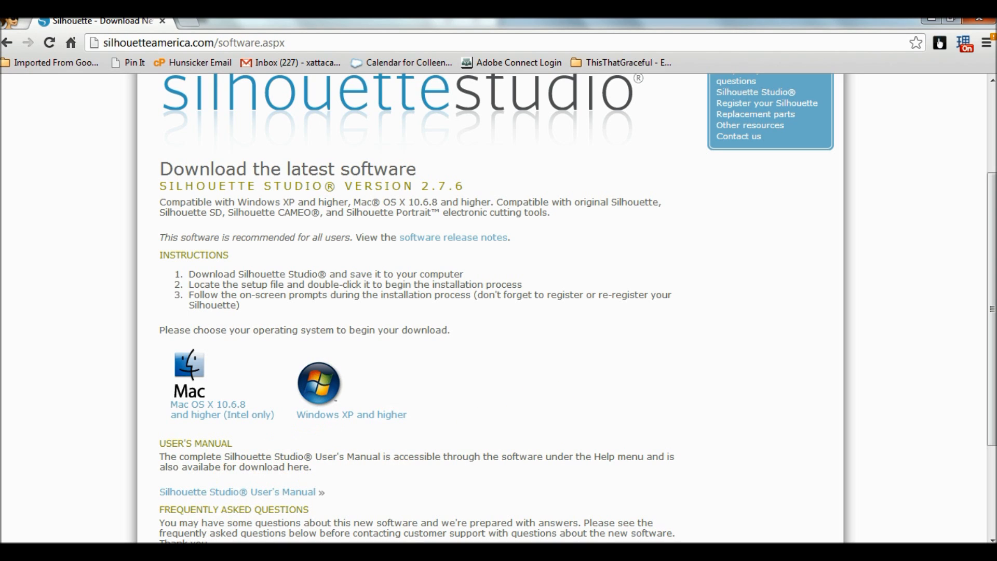
pyautogui.moveTo(150, 551)
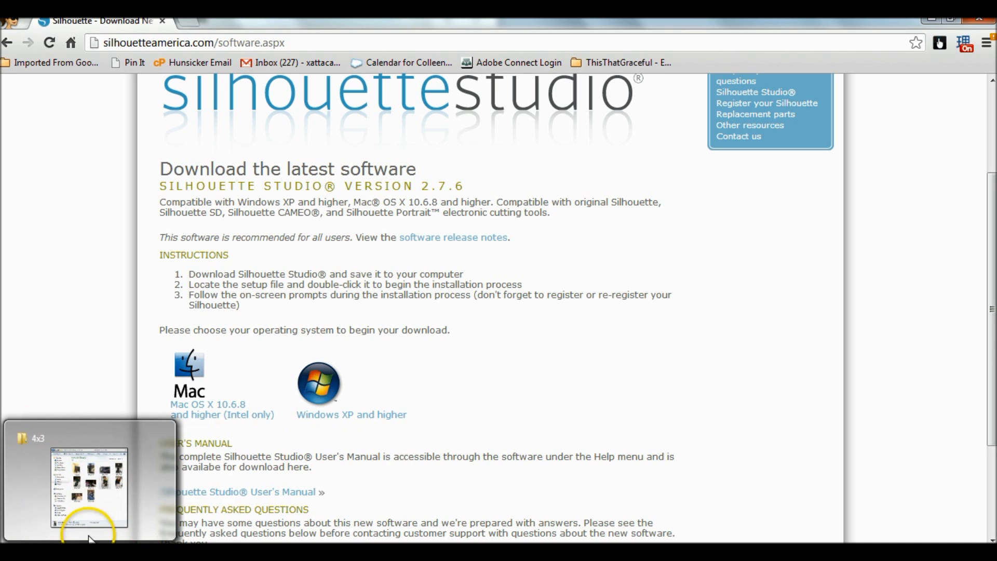
pyautogui.click(930, 21)
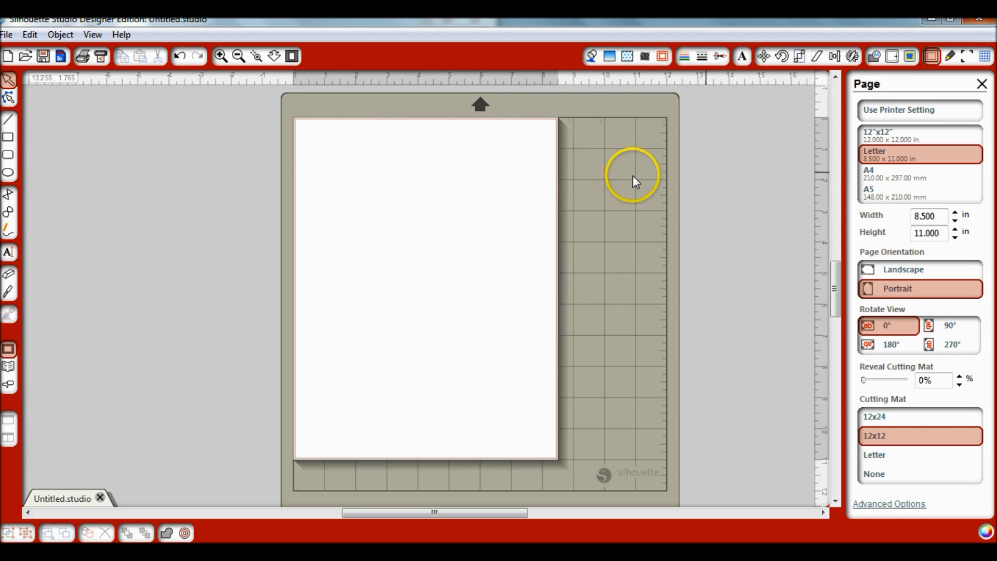
# Step: Turn on registration marks for the letter-size page and return to the page settings
pyautogui.click(931, 57)
pyautogui.click(929, 58)
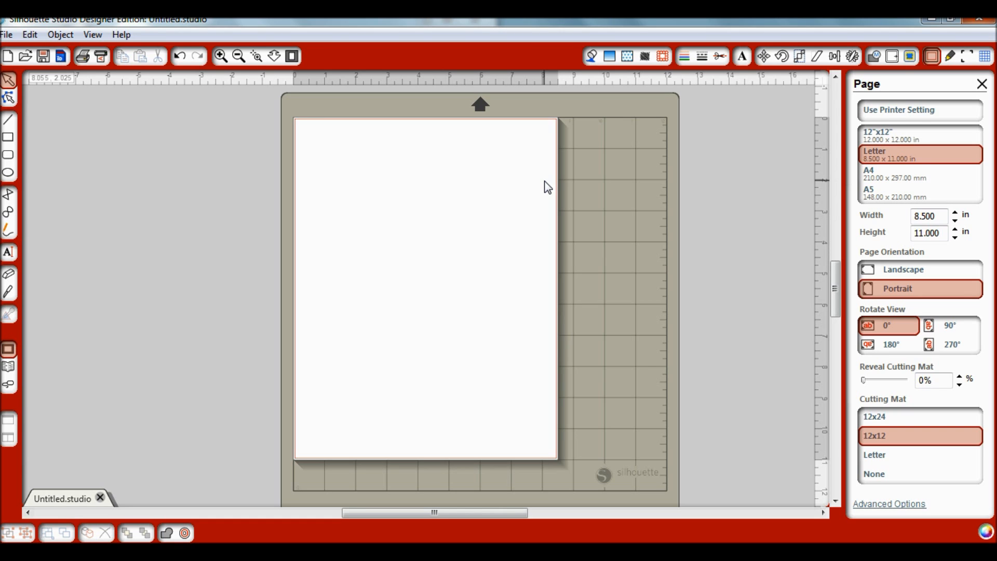
pyautogui.click(968, 56)
pyautogui.click(866, 111)
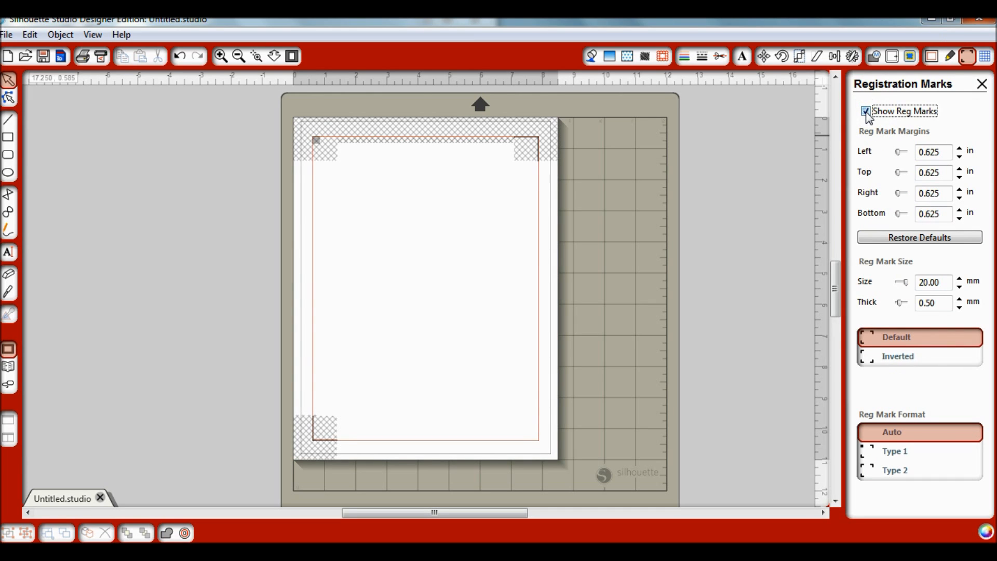
pyautogui.click(929, 56)
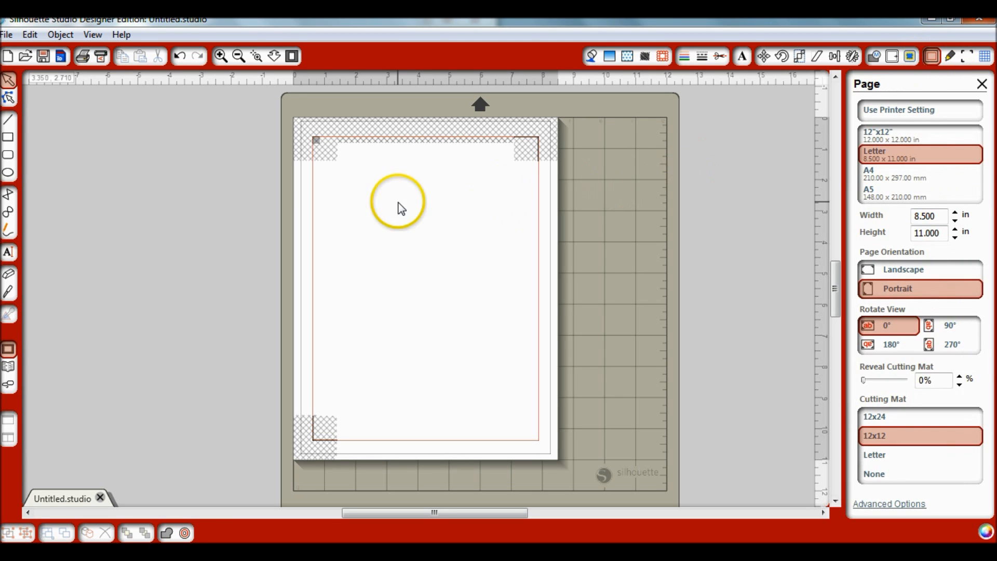
# Step: Draw a rectangle about 2.96 by 3.83 in near the page's upper-left corner, inside the cut border
pyautogui.click(9, 137)
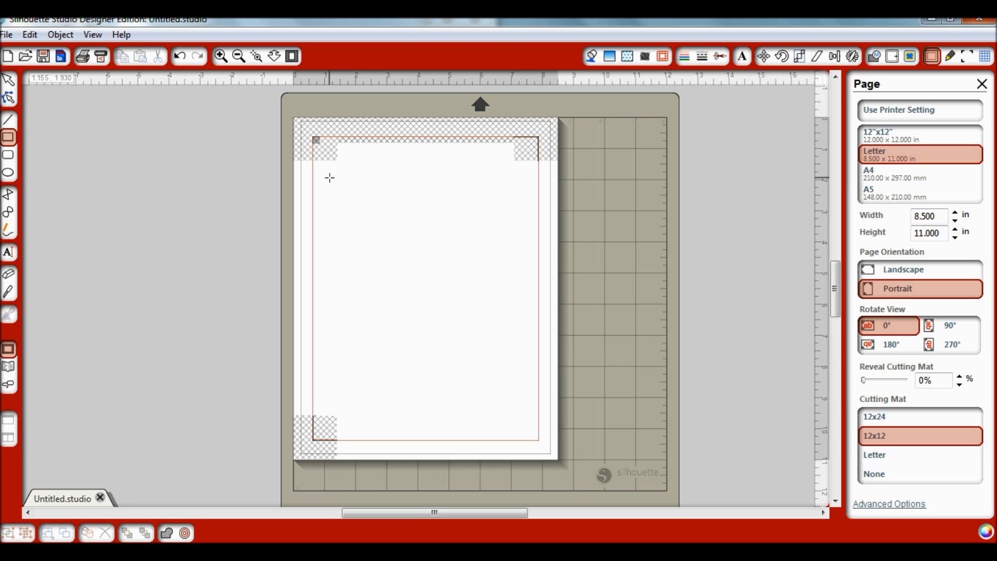
pyautogui.click(410, 193)
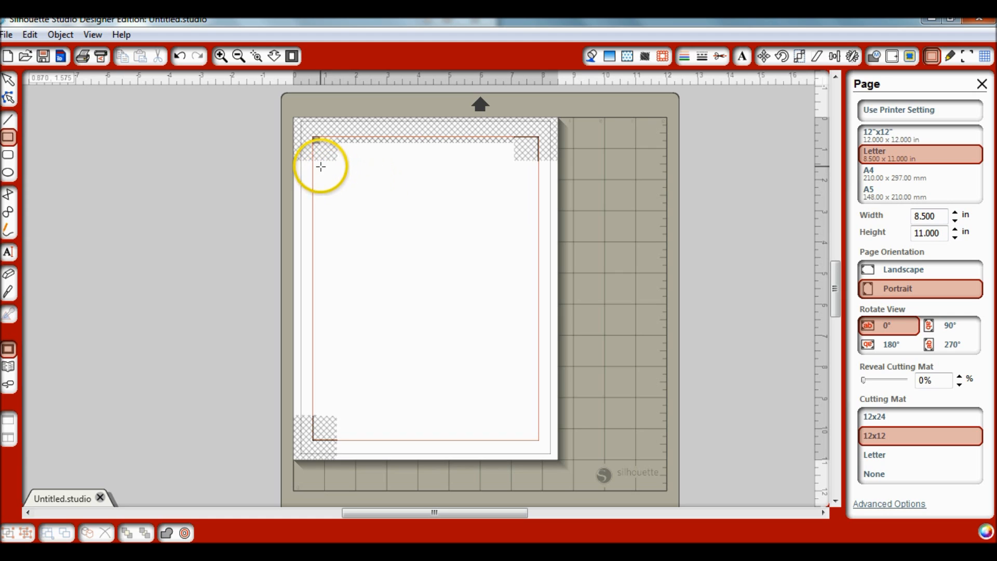
pyautogui.moveTo(321, 167); pyautogui.dragTo(413, 286)
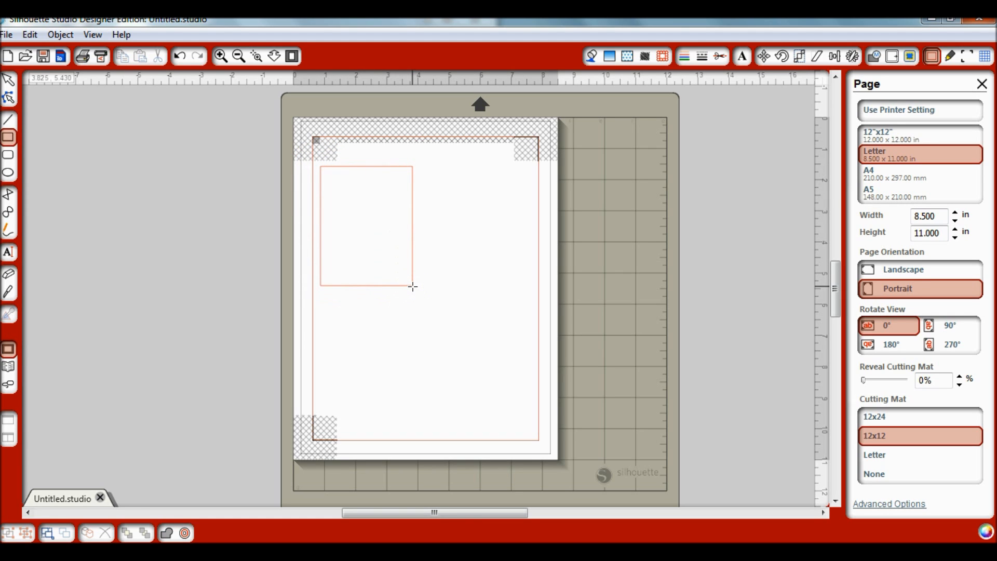
# Step: Resize the rectangle to a width of 3 in and a height of 4 in
pyautogui.click(9, 79)
pyautogui.click(363, 167)
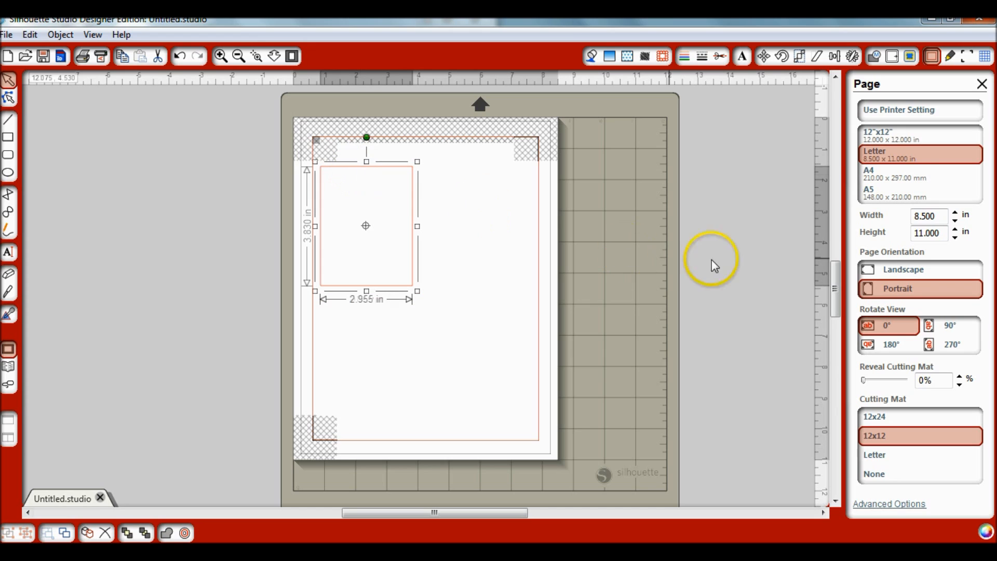
pyautogui.click(801, 57)
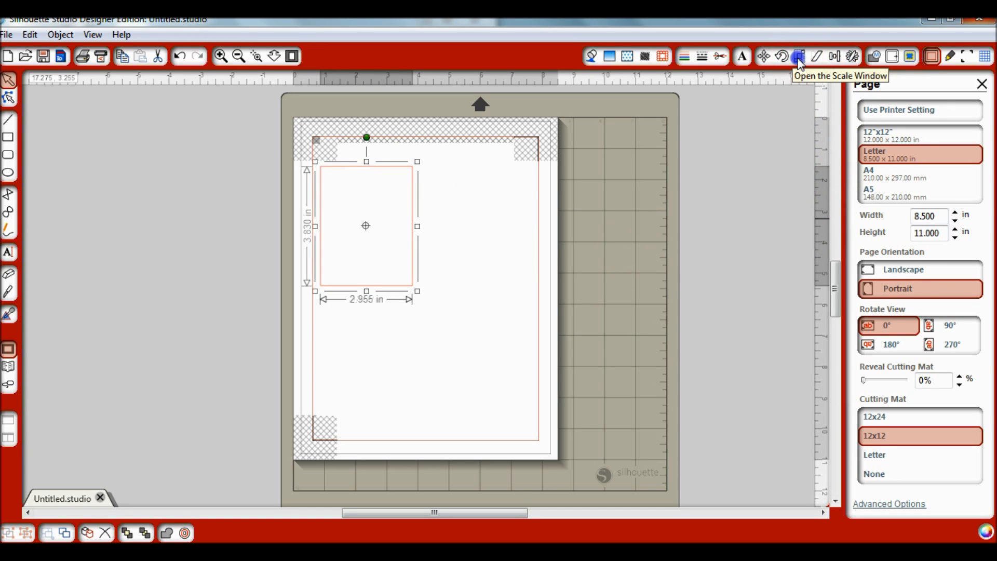
pyautogui.click(938, 279)
pyautogui.doubleClick(938, 279)
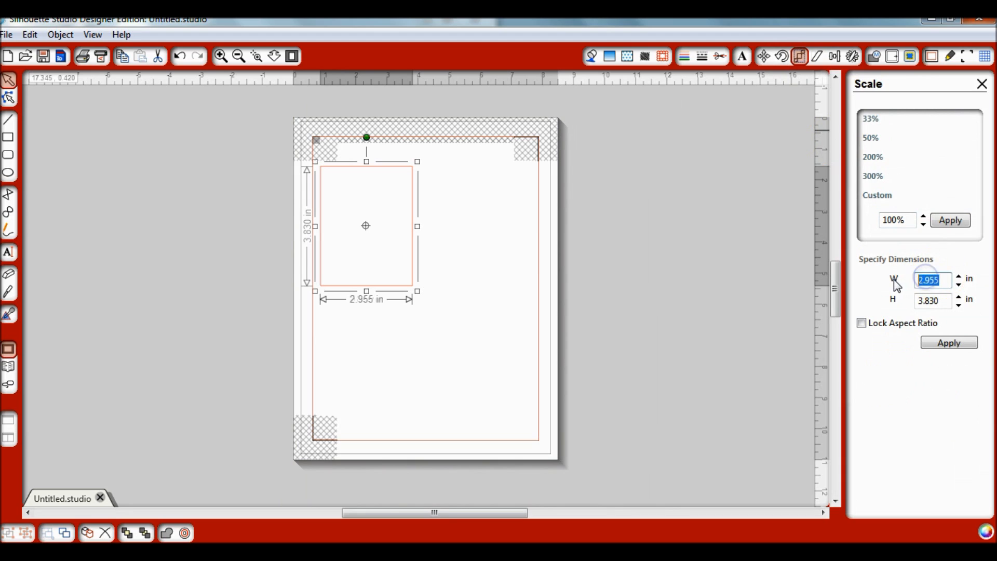
pyautogui.write('3')
pyautogui.click(913, 301)
pyautogui.doubleClick(912, 301)
pyautogui.write('4')
pyautogui.click(929, 280)
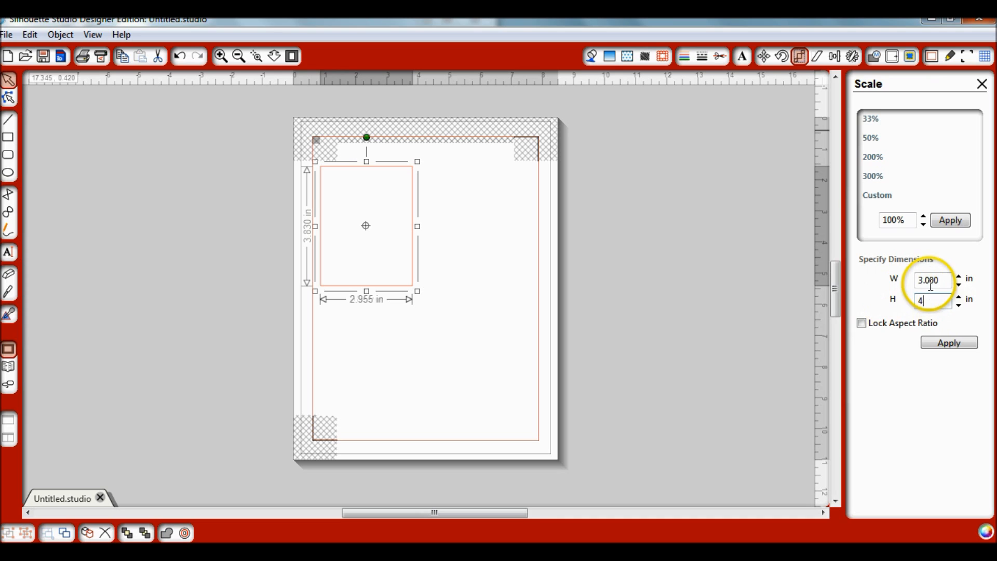
pyautogui.click(937, 342)
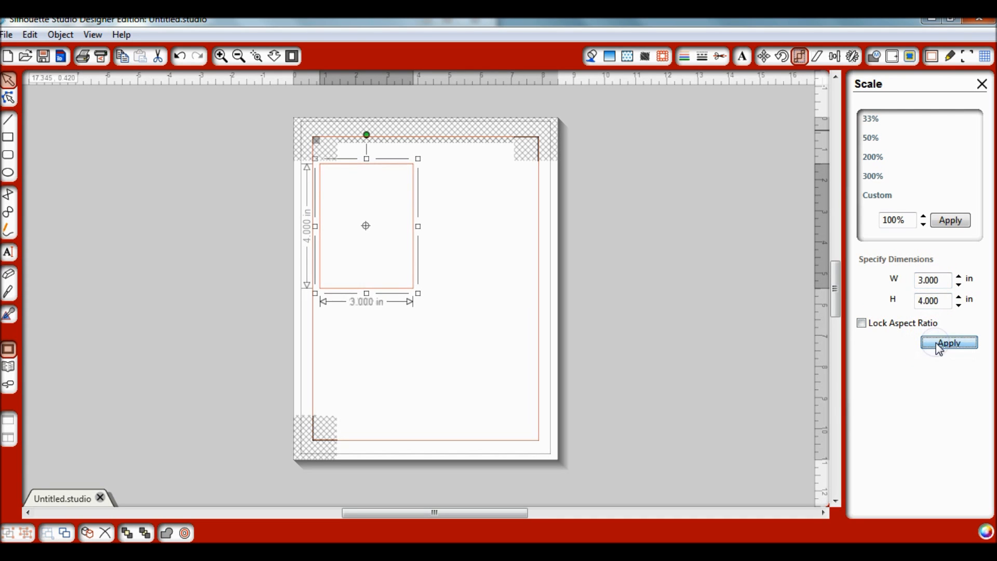
# Step: Copy the 3 by 4 in rectangle and paste three copies onto the page
pyautogui.rightClick(382, 189)
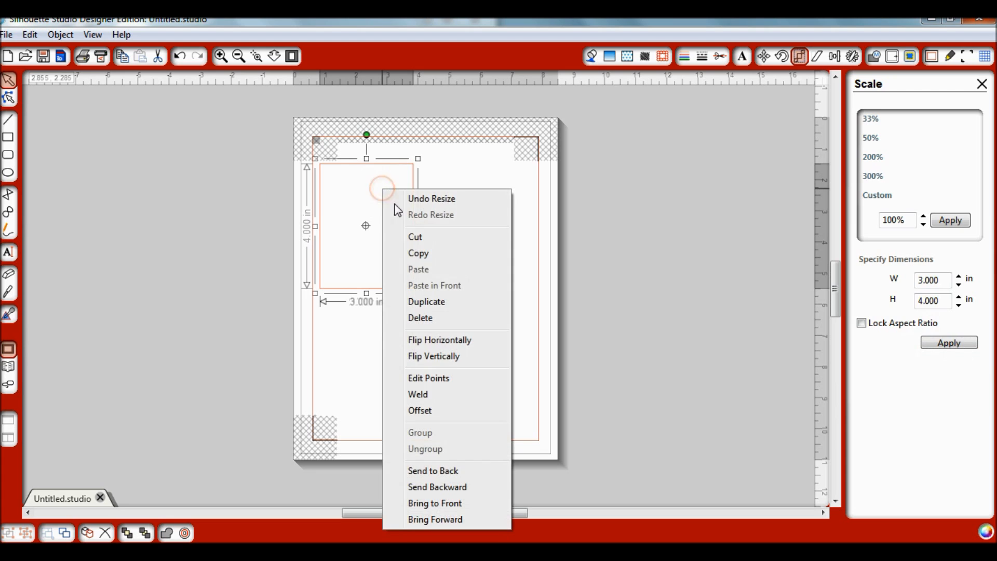
pyautogui.click(431, 254)
pyautogui.rightClick(433, 255)
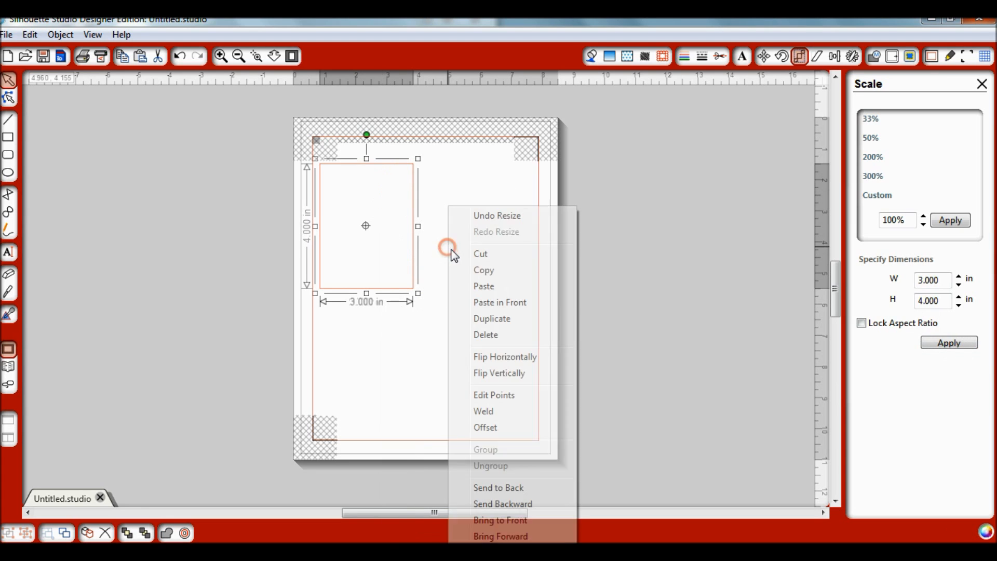
pyautogui.click(490, 281)
pyautogui.rightClick(475, 297)
pyautogui.click(502, 286)
pyautogui.rightClick(495, 294)
pyautogui.click(536, 291)
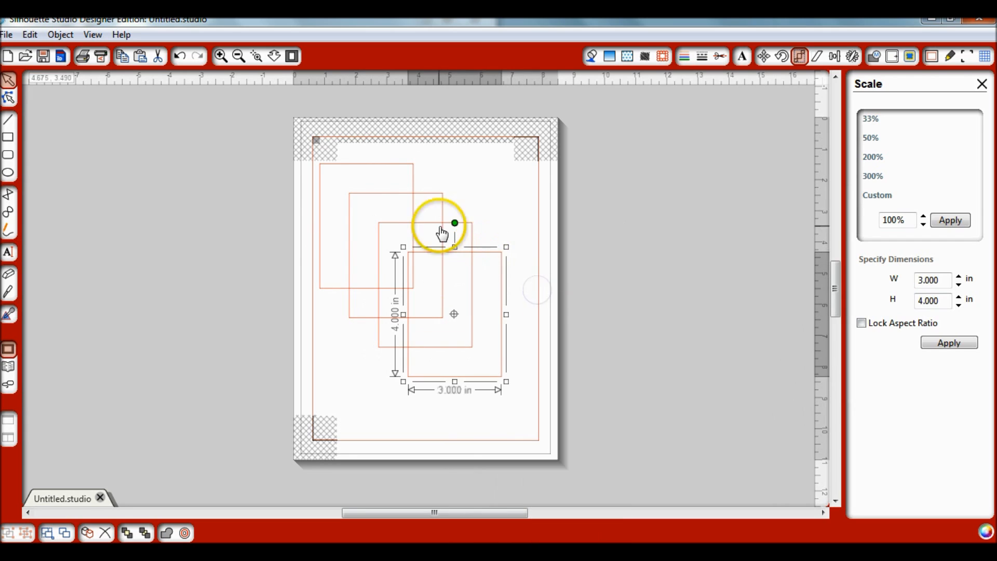
# Step: Arrange the rectangles in two rows of two within the cut border, clear of the registration mark areas
pyautogui.moveTo(416, 193); pyautogui.dragTo(457, 186)
pyautogui.moveTo(491, 175); pyautogui.dragTo(493, 169)
pyautogui.moveTo(483, 260); pyautogui.dragTo(510, 311)
pyautogui.moveTo(452, 228); pyautogui.dragTo(410, 307)
pyautogui.doubleClick(491, 309)
pyautogui.click(501, 303)
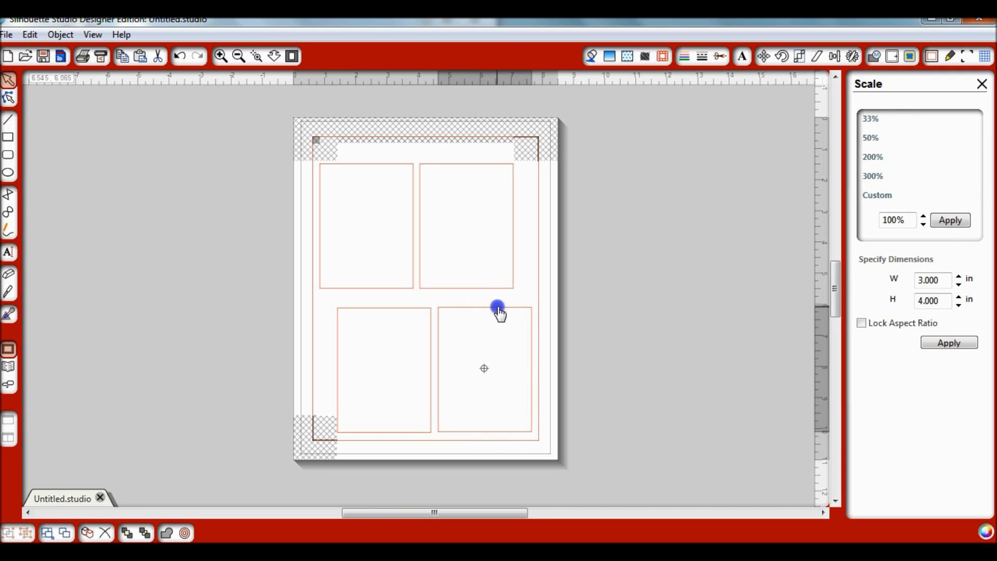
pyautogui.doubleClick(500, 307)
pyautogui.click(523, 289)
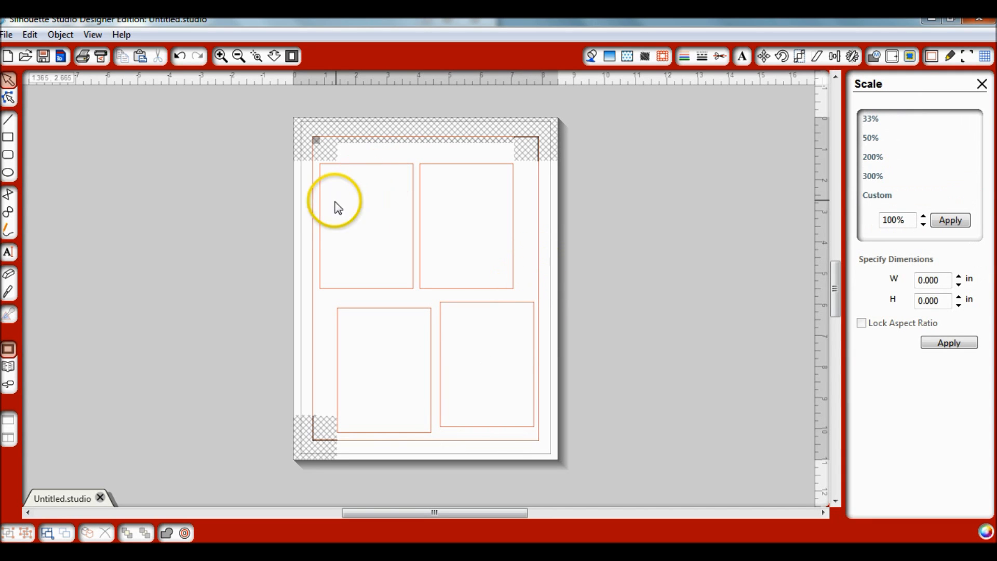
pyautogui.click(375, 309)
pyautogui.moveTo(387, 311); pyautogui.dragTo(391, 307)
pyautogui.click(459, 254)
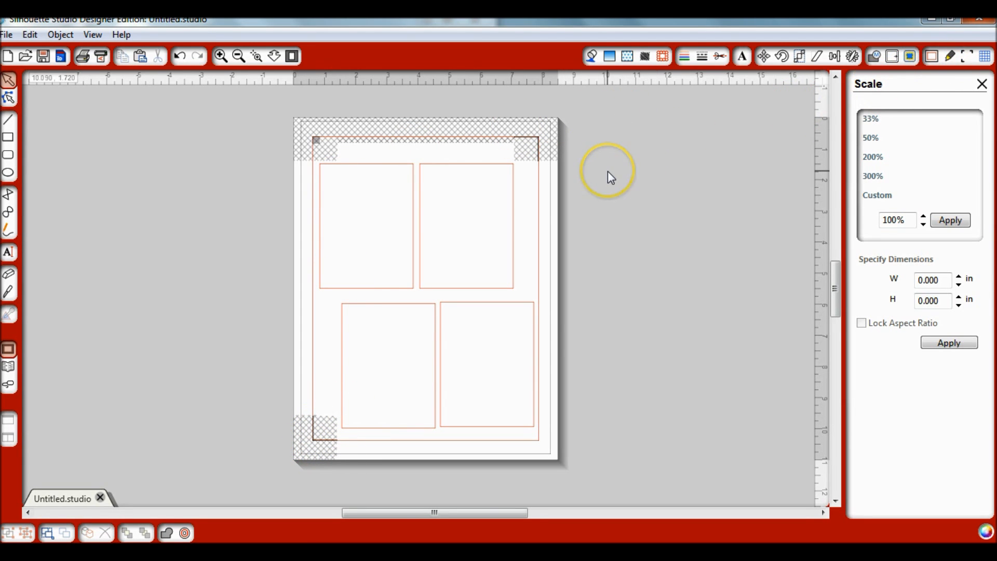
pyautogui.click(398, 171)
pyautogui.click(467, 167)
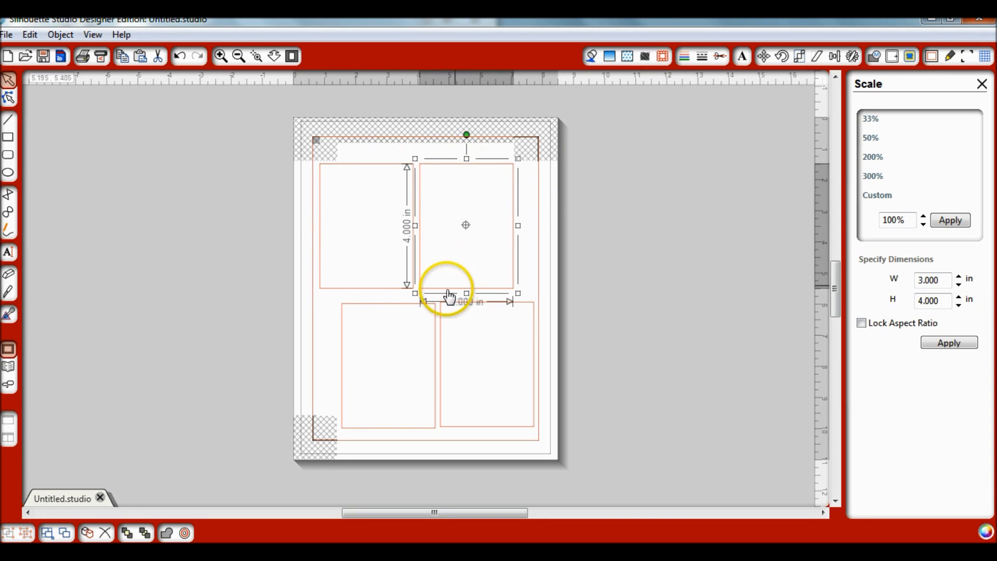
pyautogui.click(396, 308)
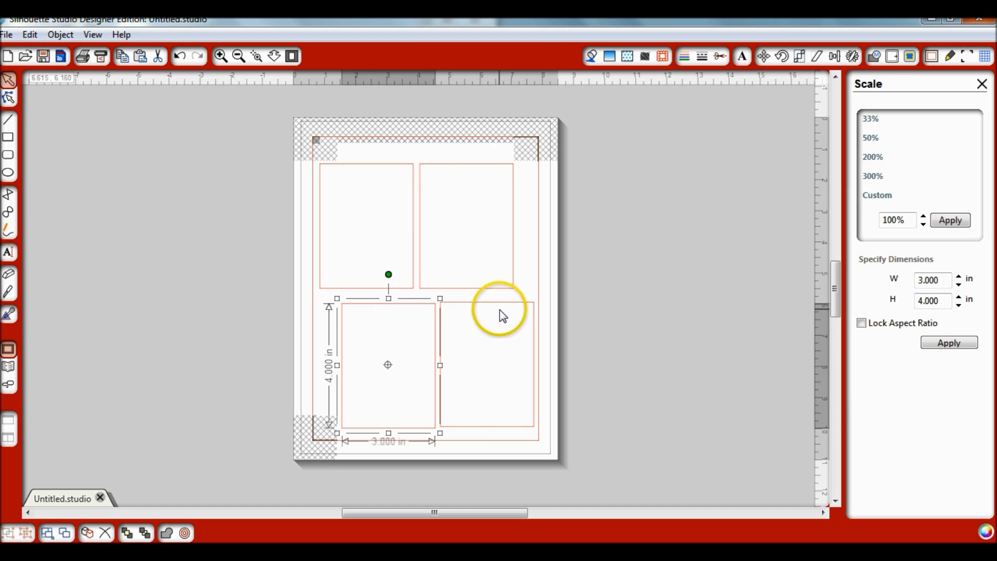
pyautogui.click(514, 310)
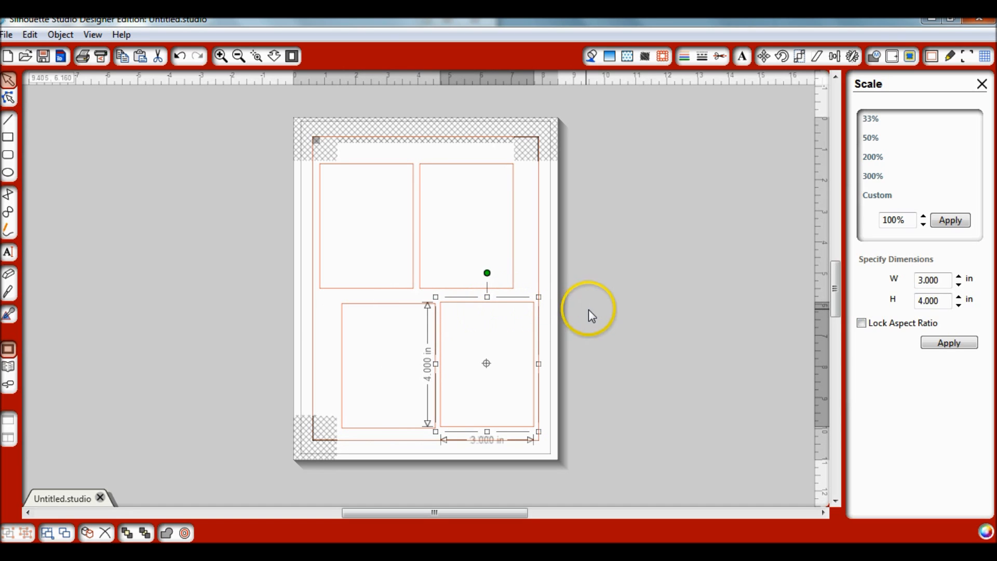
pyautogui.click(365, 165)
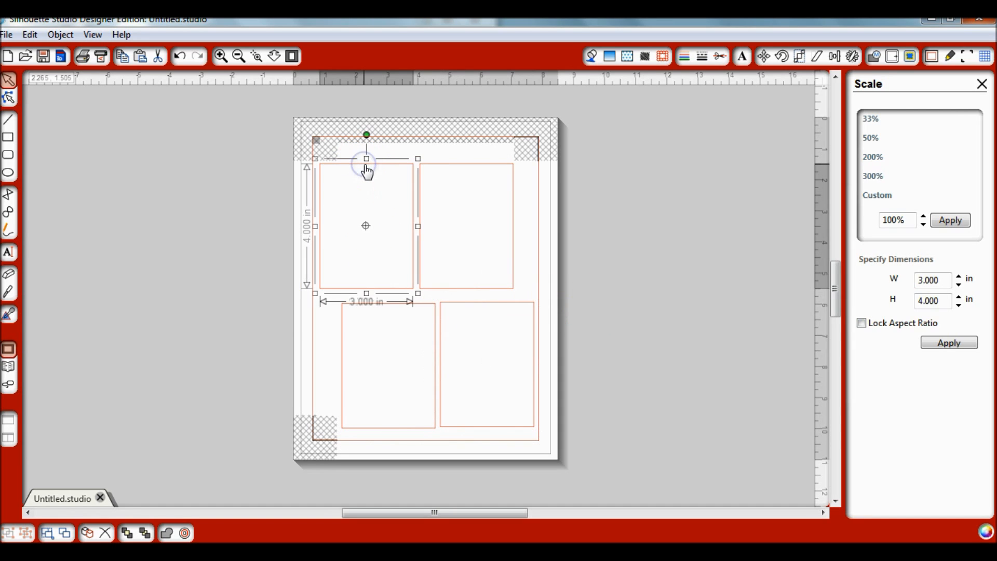
# Step: Open the My Own Designs folder in the design library
pyautogui.click(10, 368)
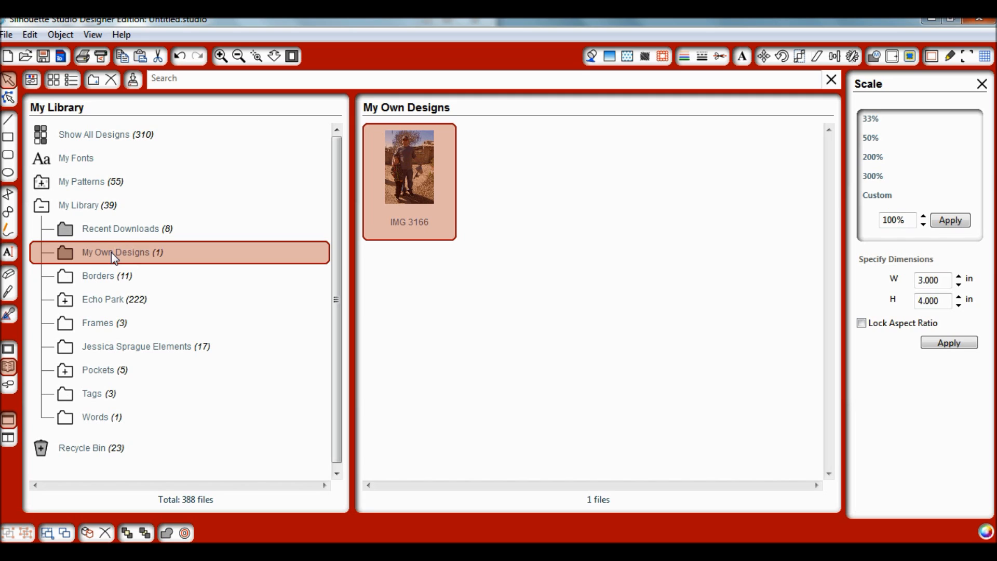
pyautogui.click(442, 294)
pyautogui.click(411, 176)
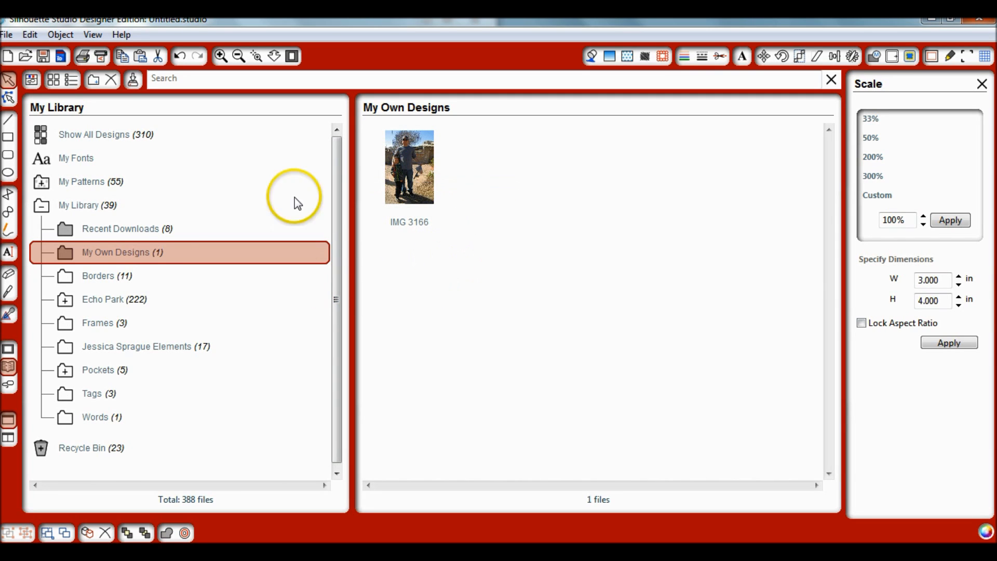
# Step: Start an import to the library and list all file types in the 4x3 folder
pyautogui.click(11, 36)
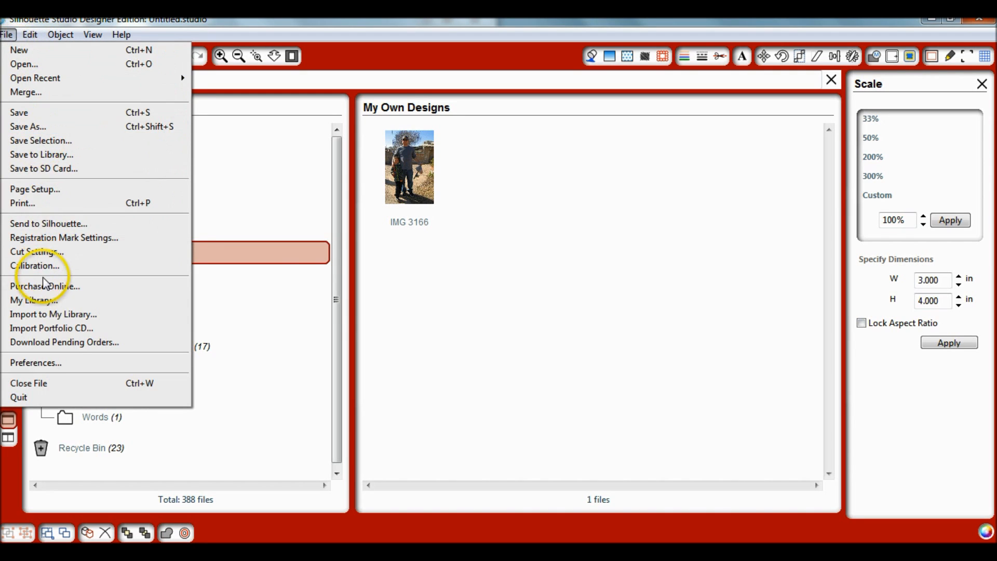
pyautogui.click(81, 315)
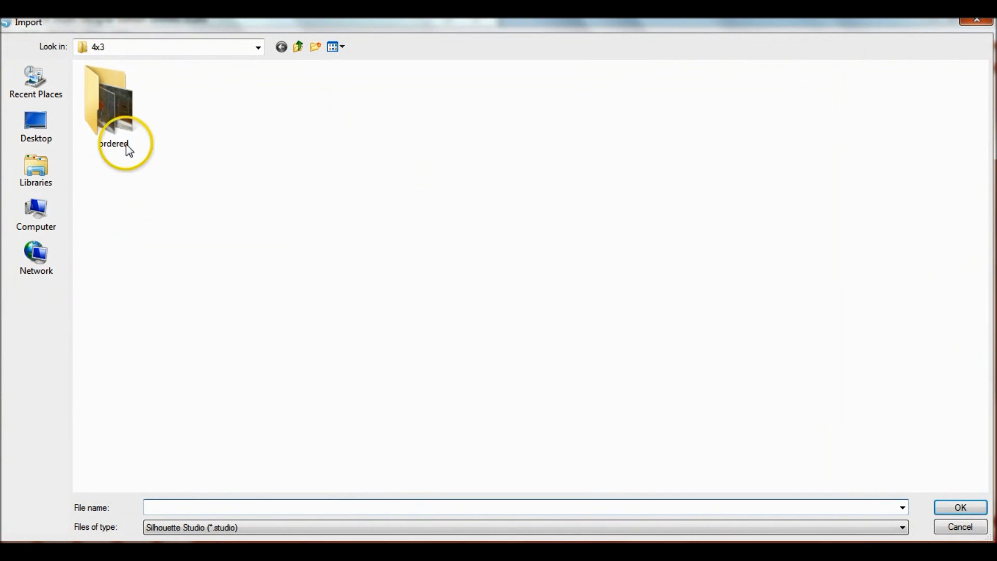
pyautogui.click(252, 528)
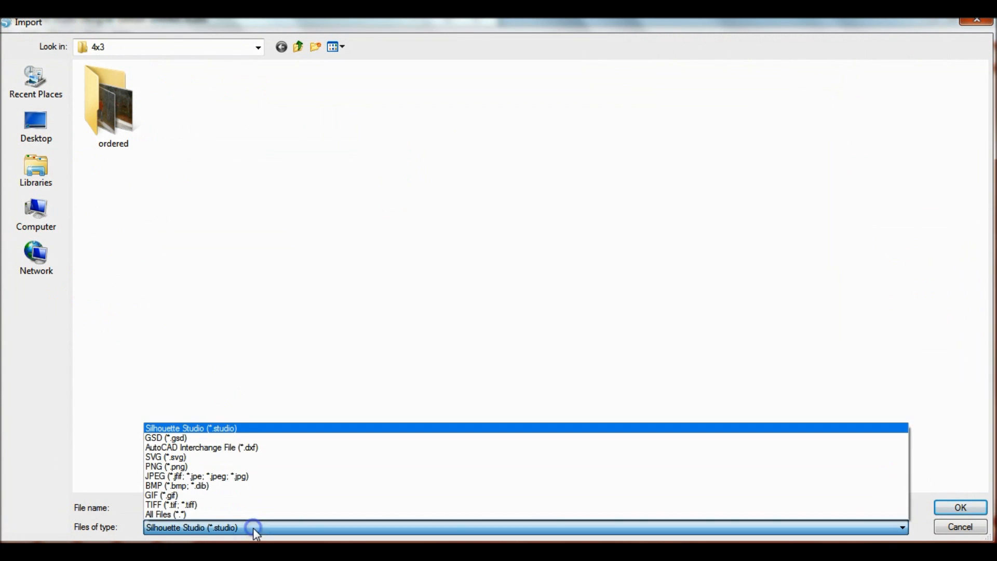
pyautogui.click(178, 515)
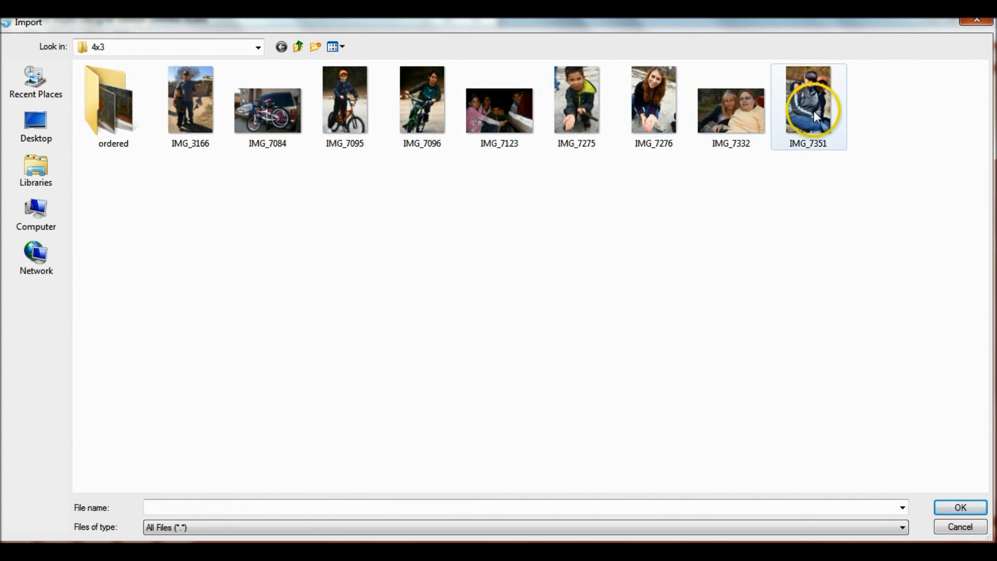
# Step: Import the photo IMG_7095 into the library, entering the pictured child's first name as its file name
pyautogui.click(279, 120)
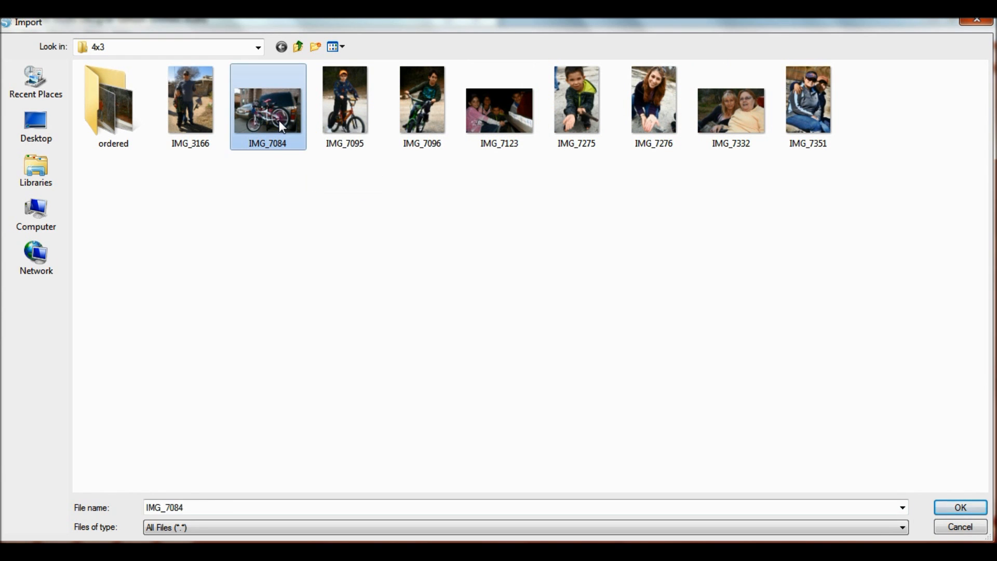
pyautogui.click(807, 108)
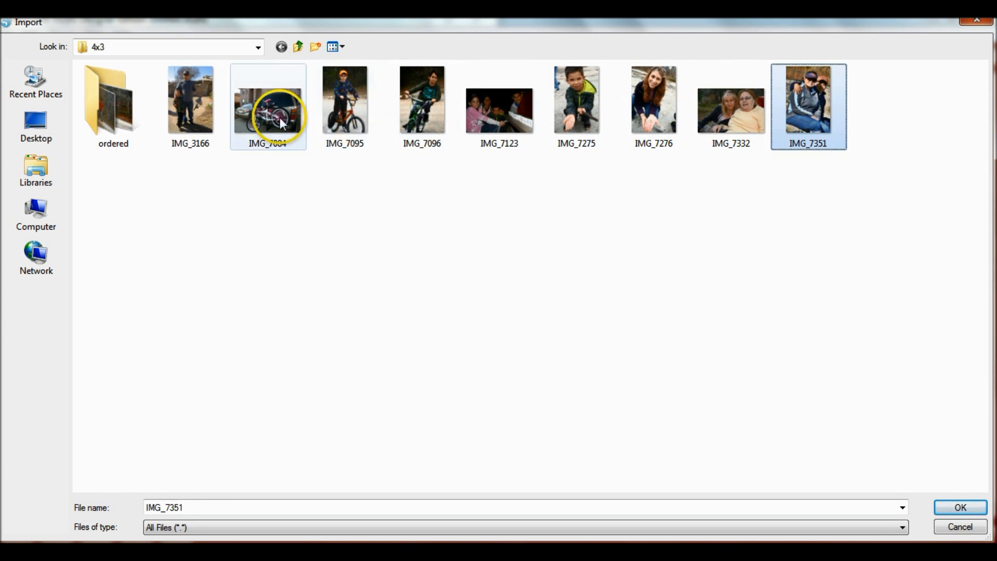
pyautogui.click(264, 118)
pyautogui.doubleClick(338, 111)
pyautogui.moveTo(441, 208); pyautogui.dragTo(272, 213)
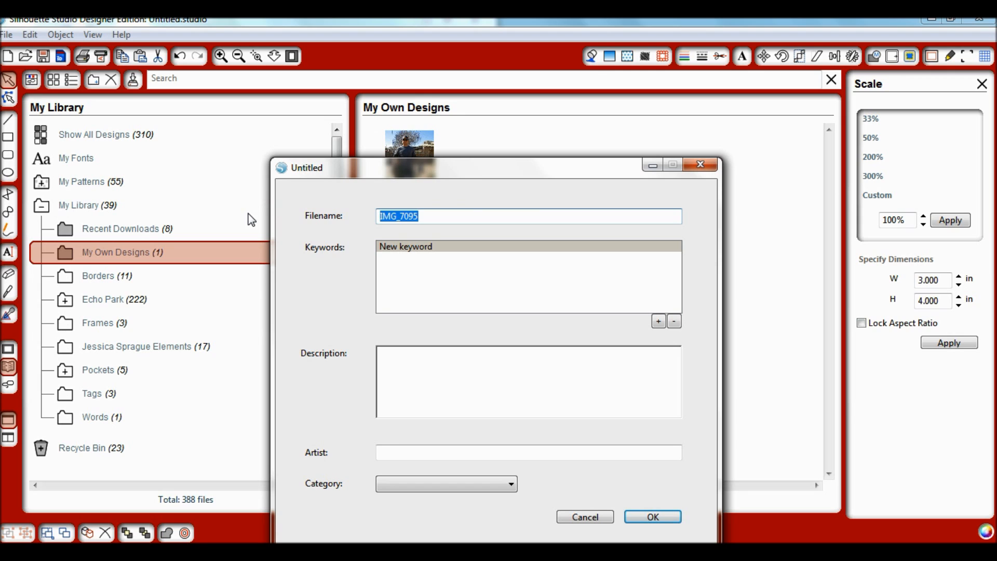
pyautogui.write('Max')
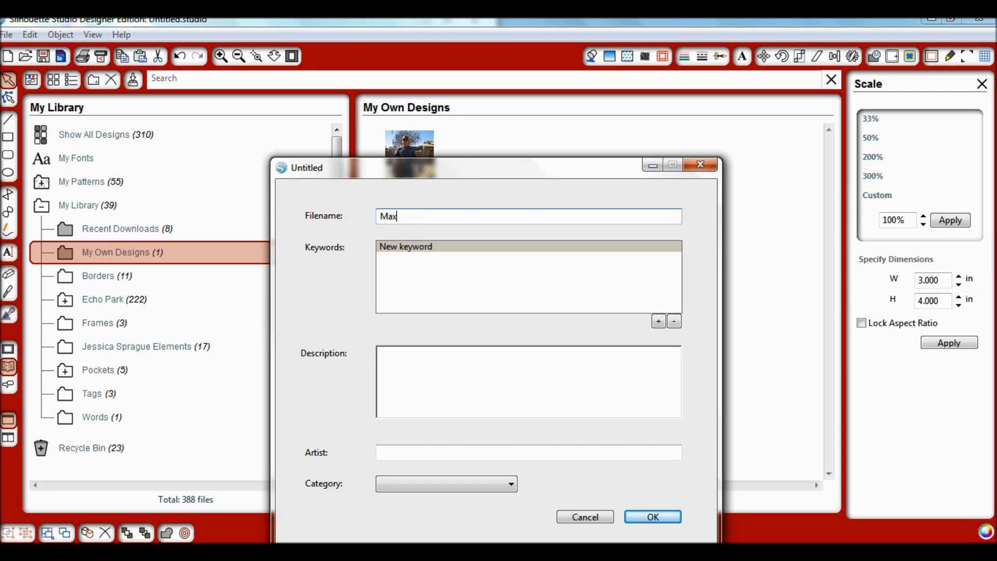
pyautogui.click(654, 518)
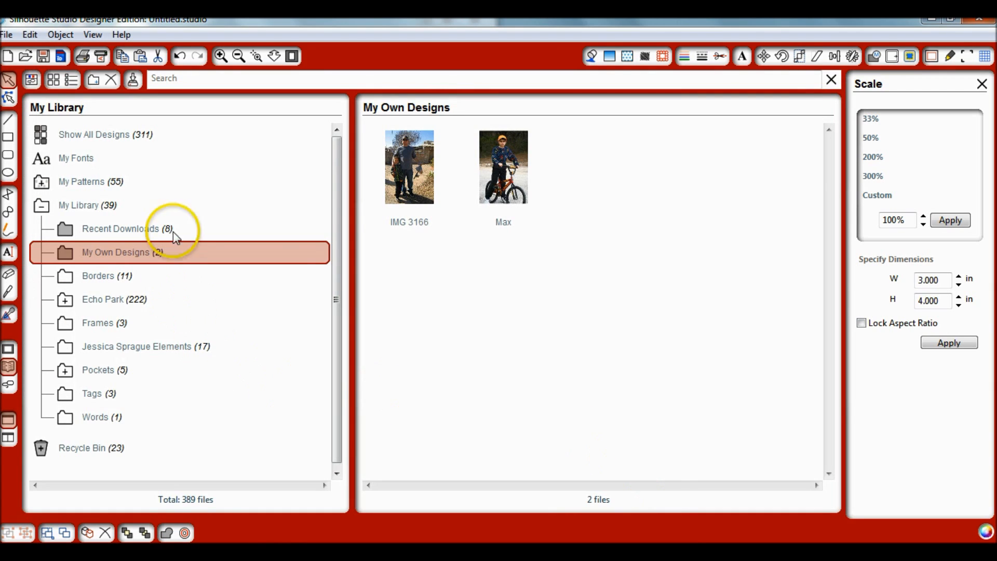
# Step: Import the remaining photos into the My Own Designs library folder and return to the drawing area
pyautogui.click(7, 35)
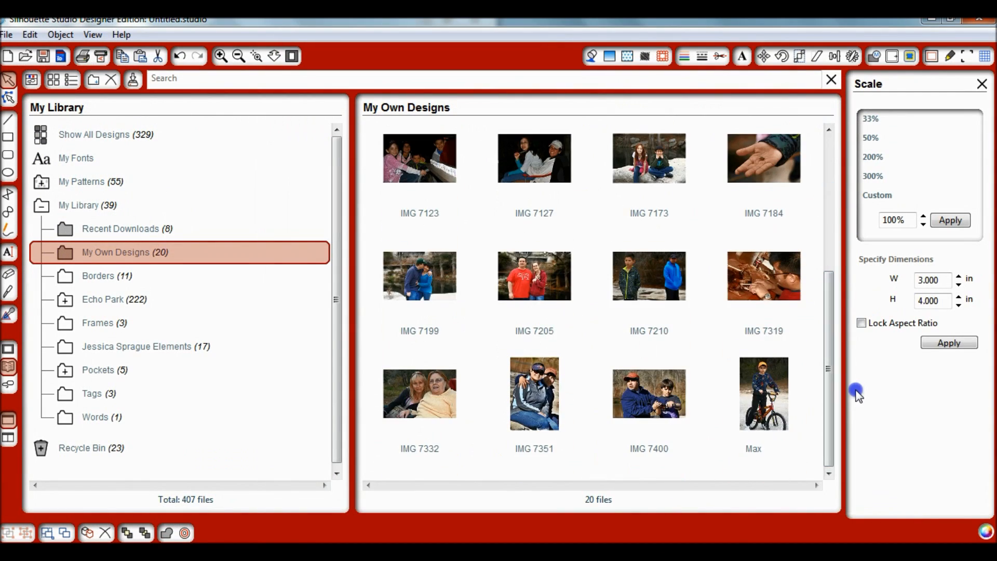
pyautogui.click(9, 349)
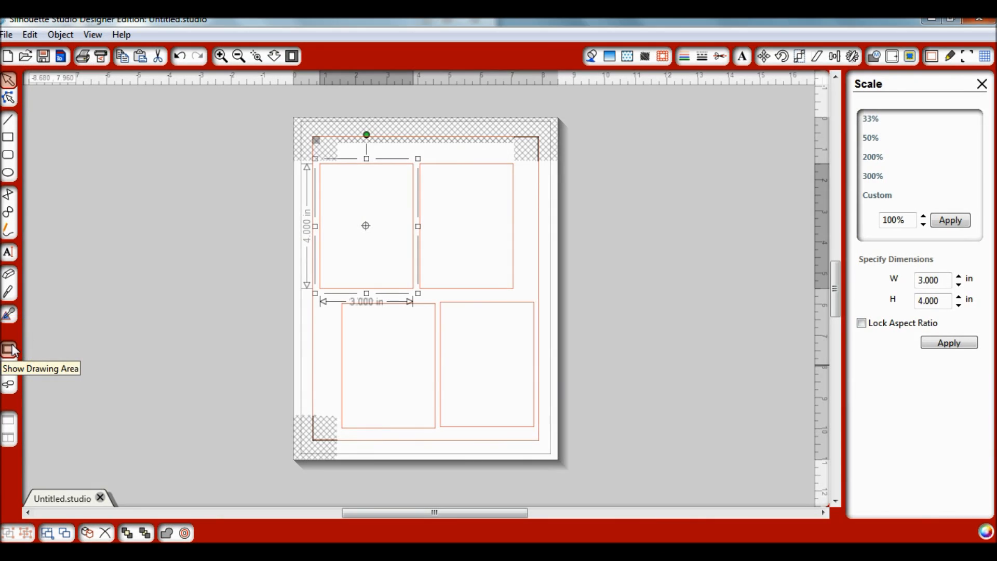
# Step: Fill the upper-left rectangle with the library photo of the young boy in a dark jacket holding out his hand
pyautogui.click(458, 235)
pyautogui.click(383, 173)
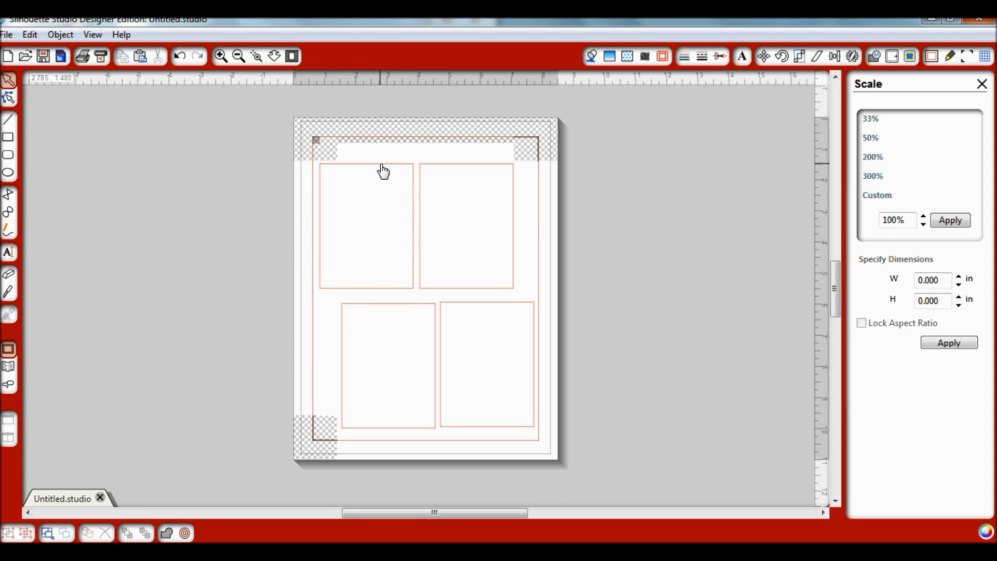
pyautogui.click(382, 167)
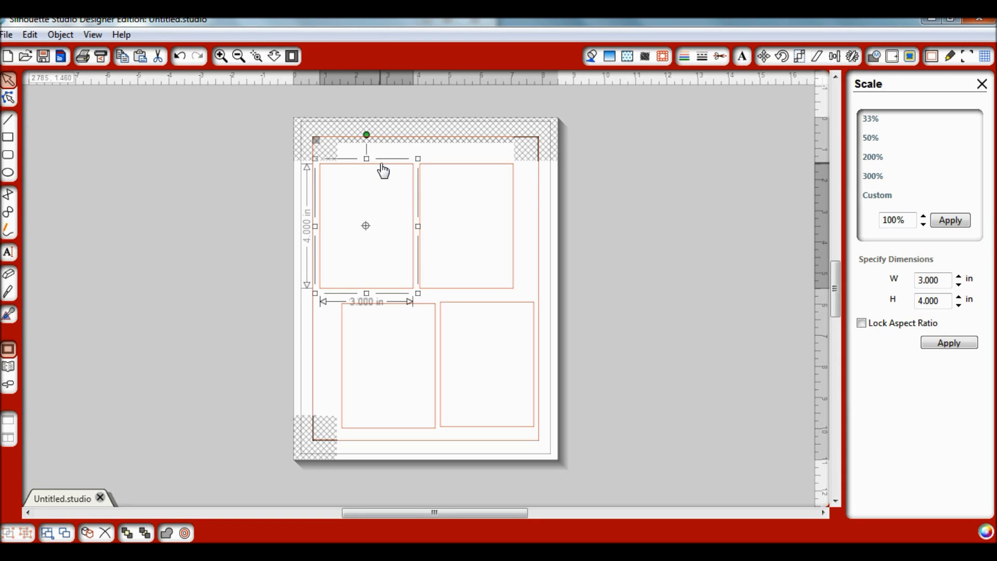
pyautogui.click(8, 367)
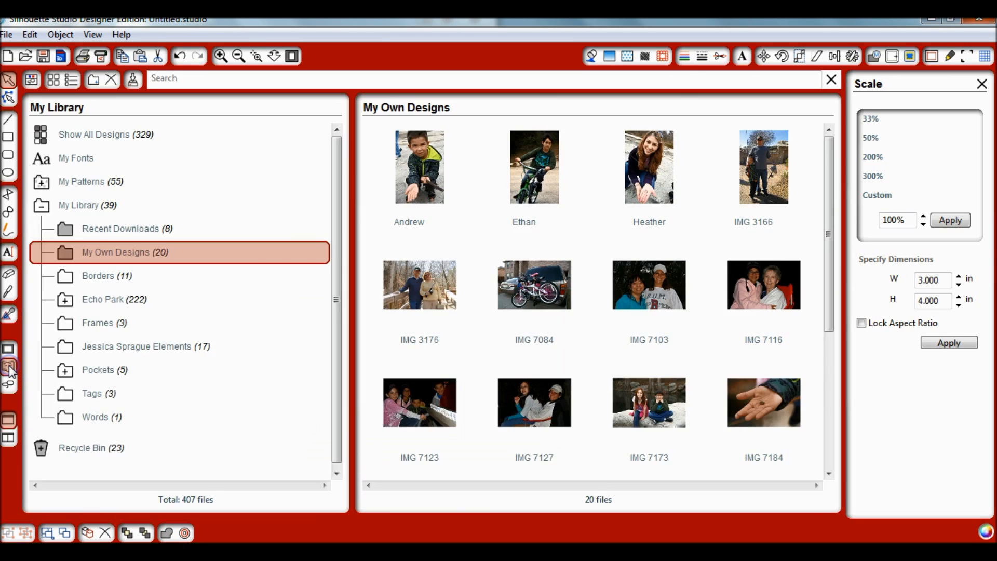
pyautogui.click(432, 176)
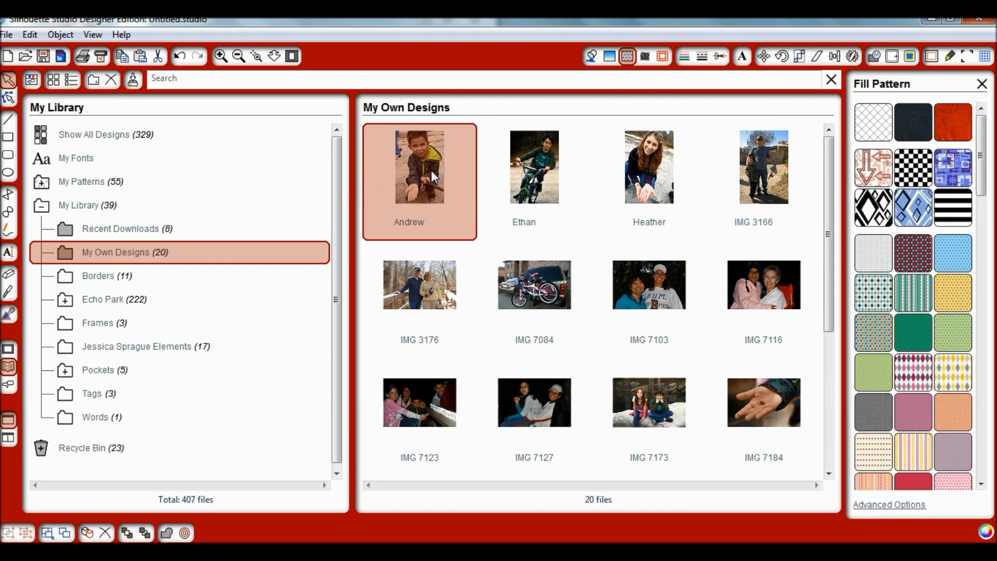
pyautogui.click(8, 349)
# Step: Fill the upper-right rectangle with the library photo of the boy riding a green bicycle
pyautogui.click(465, 155)
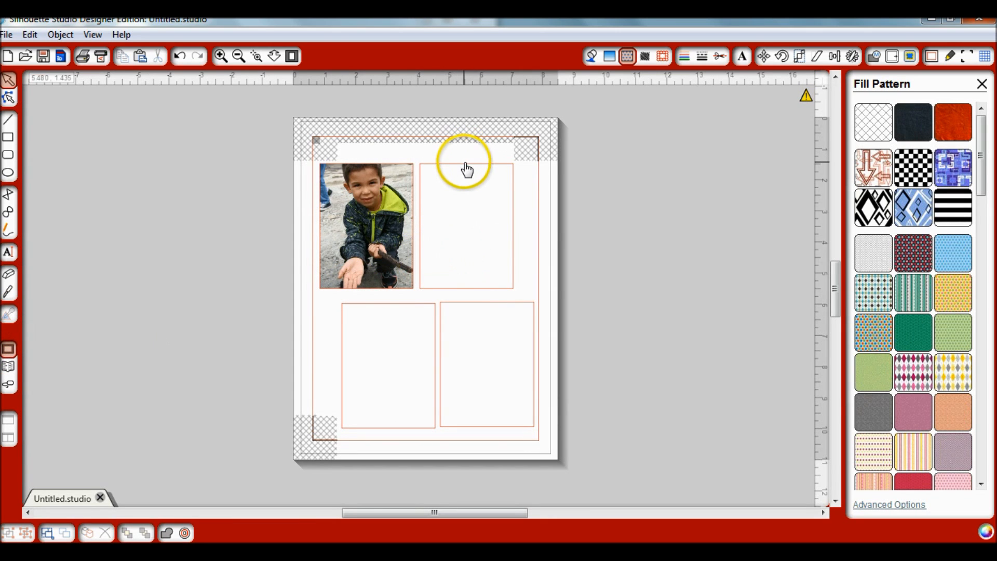
pyautogui.click(466, 168)
pyautogui.click(9, 367)
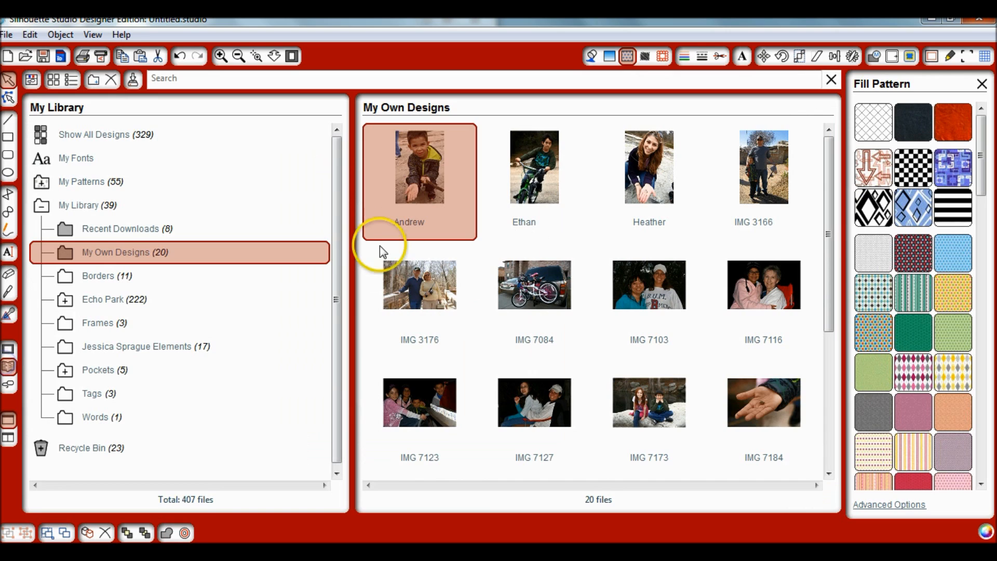
pyautogui.click(540, 171)
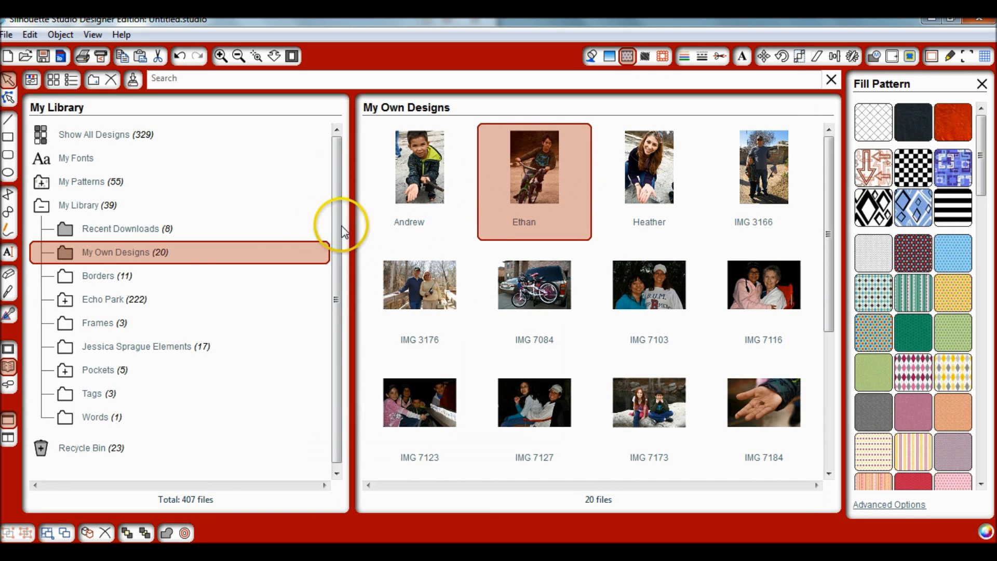
pyautogui.click(9, 351)
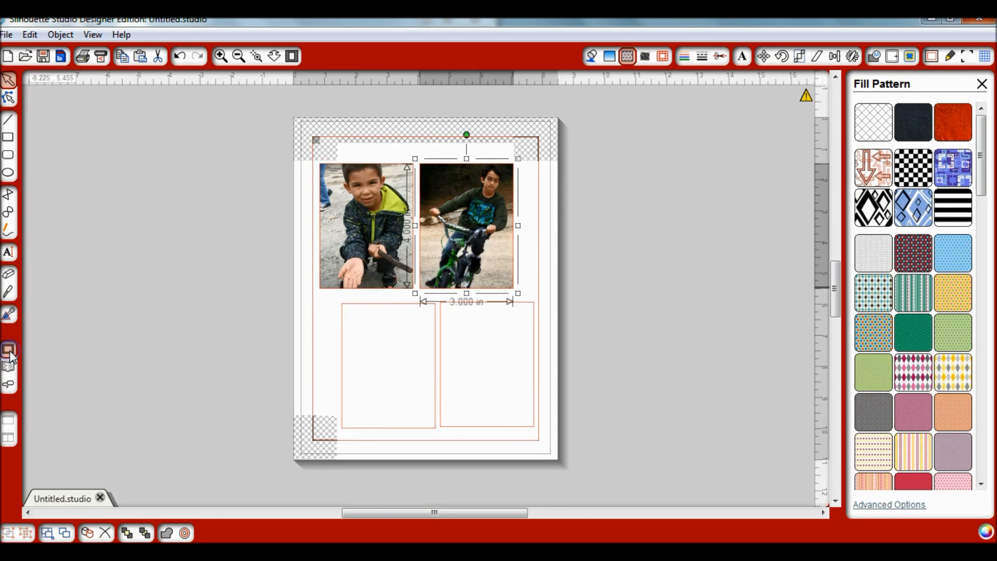
# Step: Fill the lower-left rectangle with the library photo of the long-haired girl holding out her hands
pyautogui.click(365, 304)
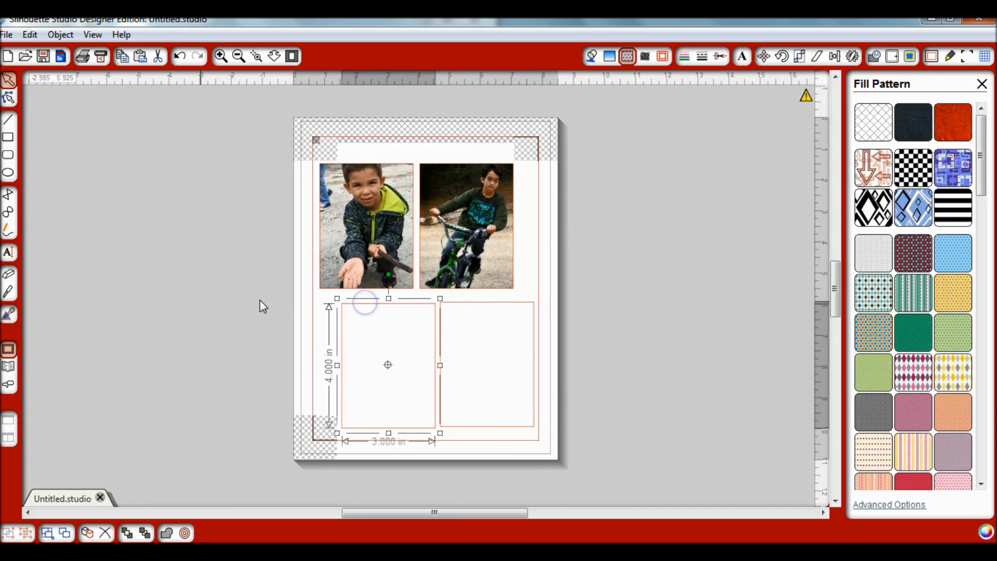
pyautogui.click(7, 366)
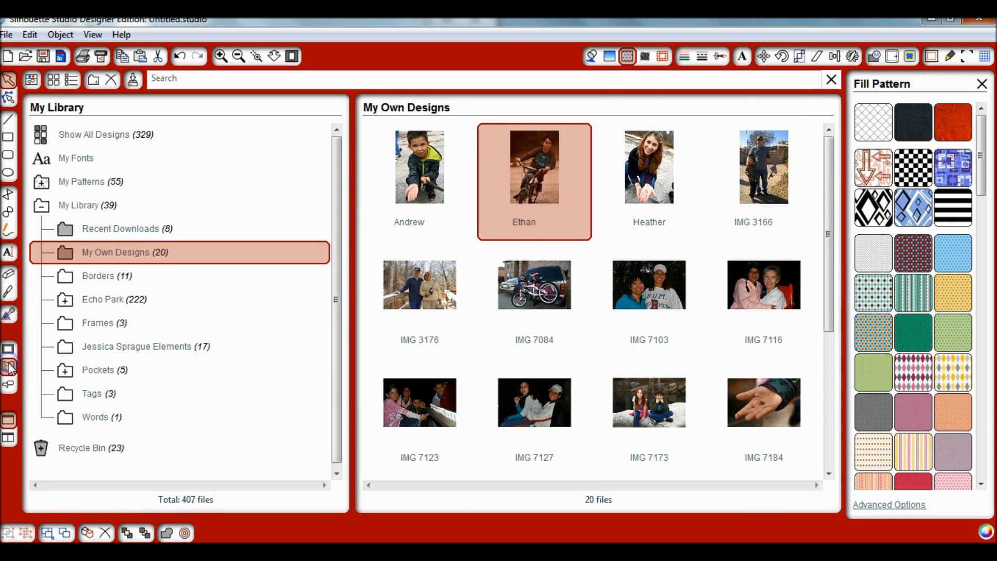
pyautogui.click(637, 172)
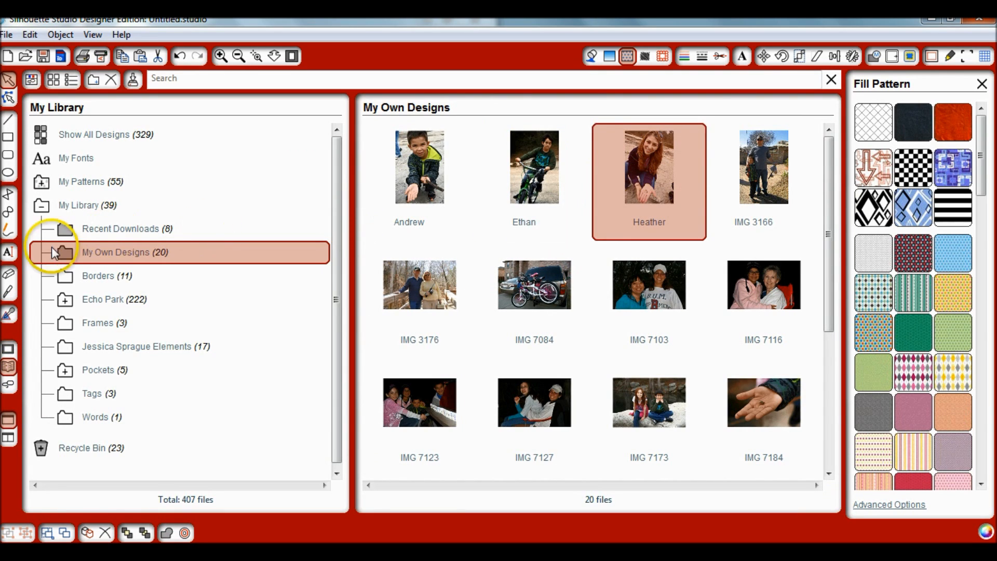
pyautogui.click(8, 367)
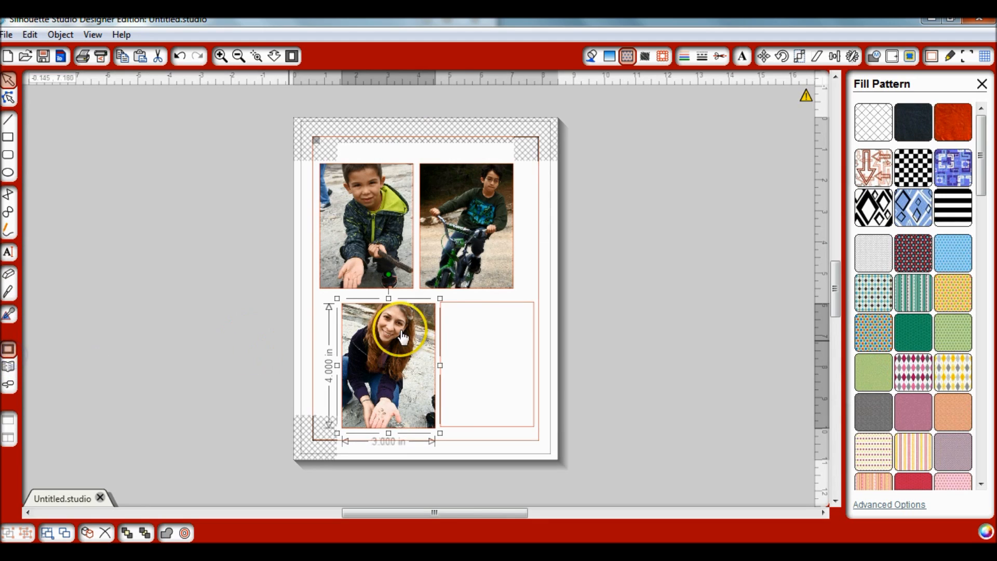
# Step: Fill the lower-right rectangle with the library photo IMG 3166 and deselect it on the page
pyautogui.click(495, 304)
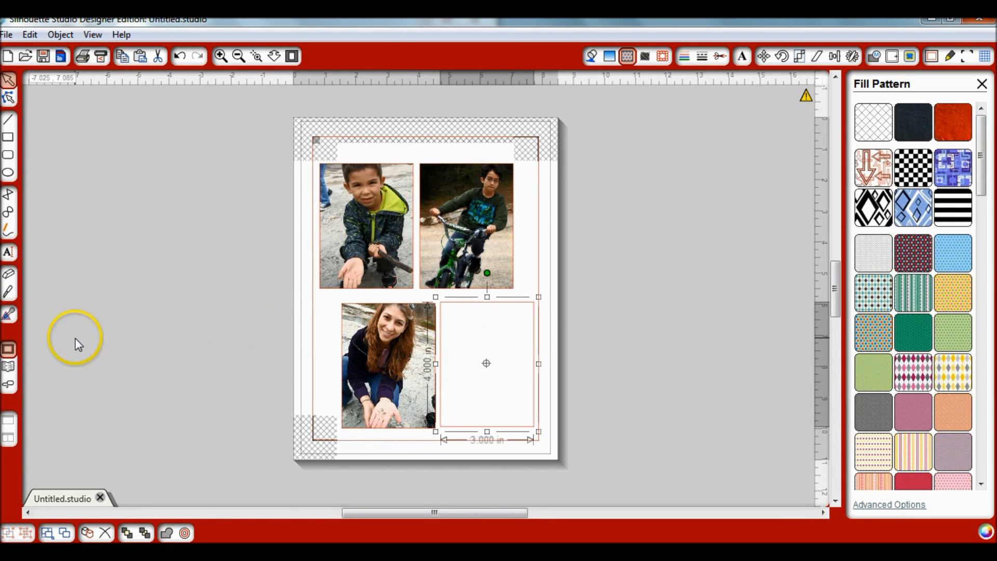
pyautogui.click(9, 366)
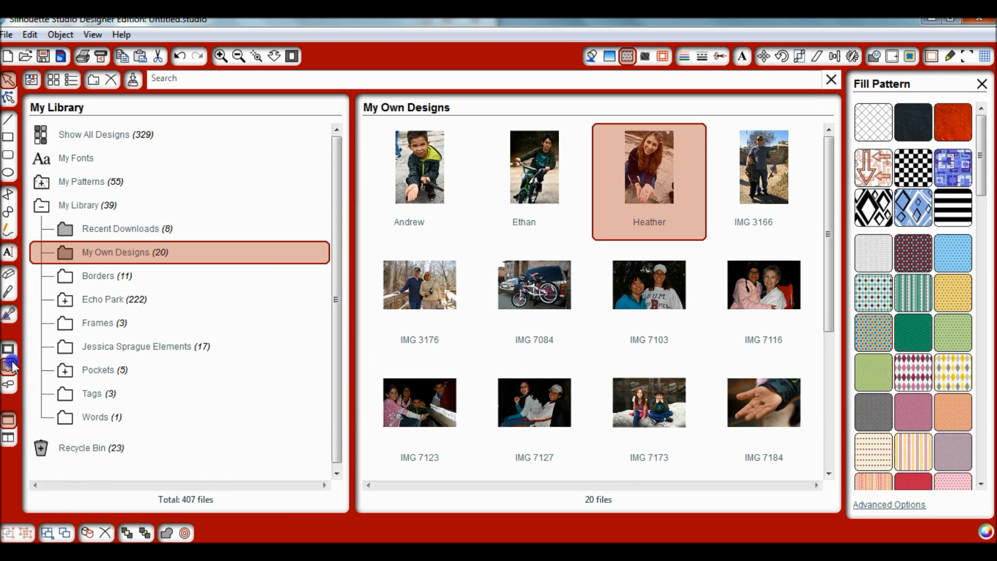
pyautogui.click(768, 185)
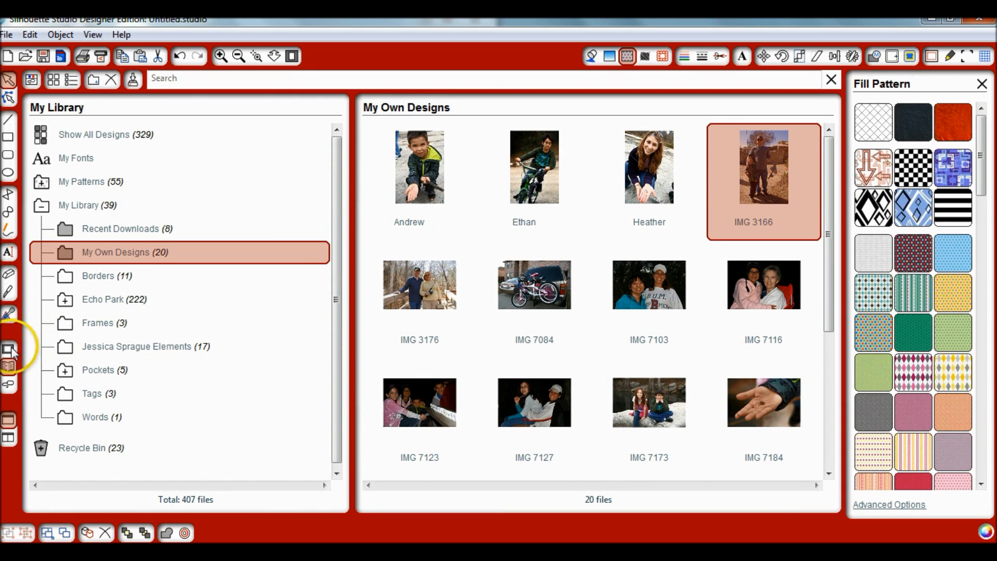
pyautogui.click(9, 366)
pyautogui.click(561, 267)
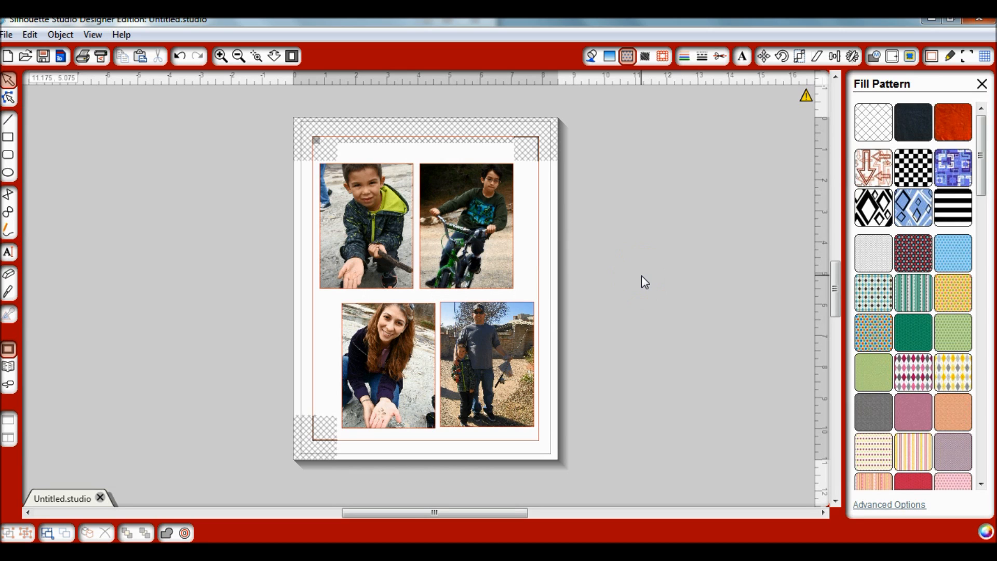
pyautogui.click(564, 278)
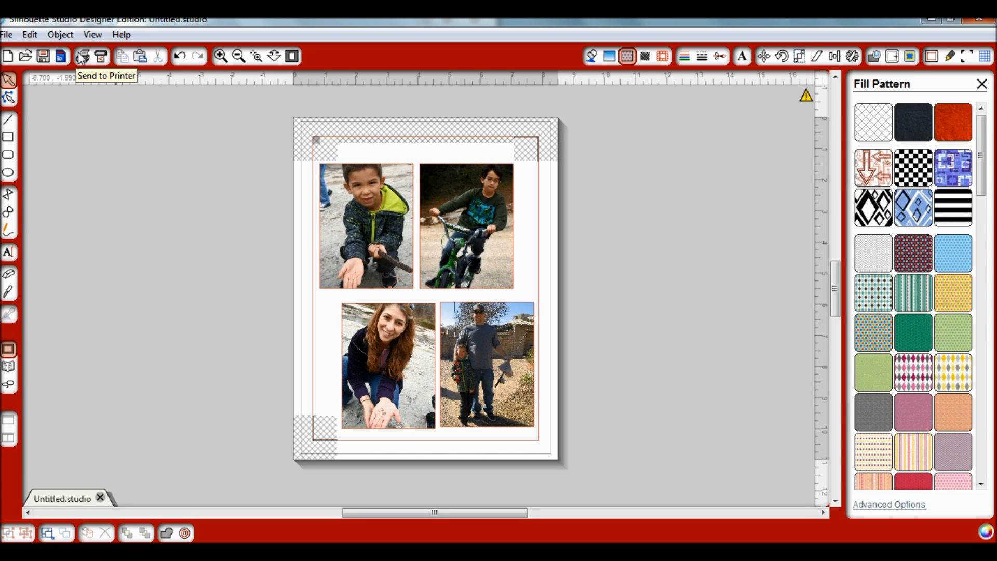
# Step: Check the cut lines around the four photos in the Cut Style preview and switch to the gradient fill options
pyautogui.click(97, 54)
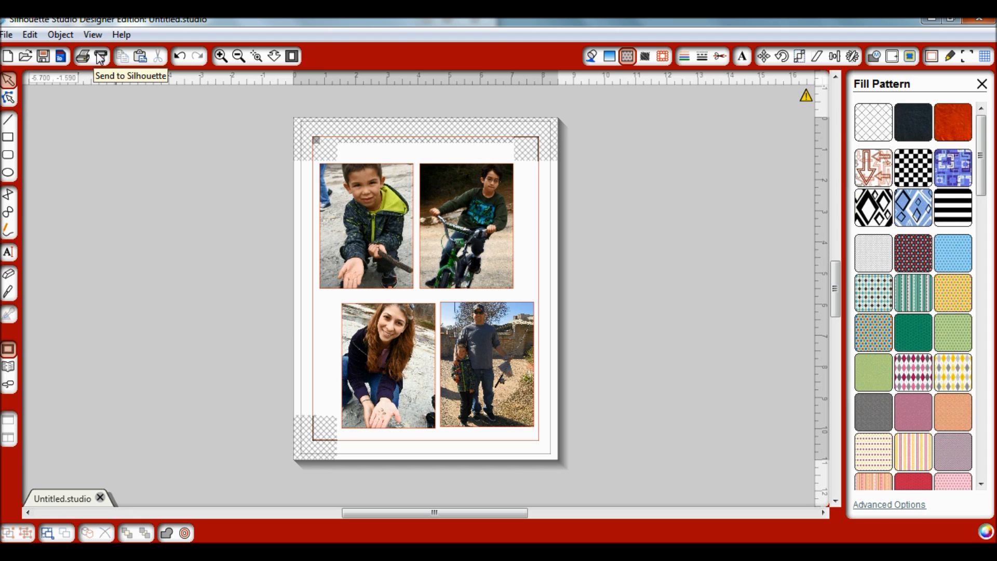
pyautogui.click(720, 58)
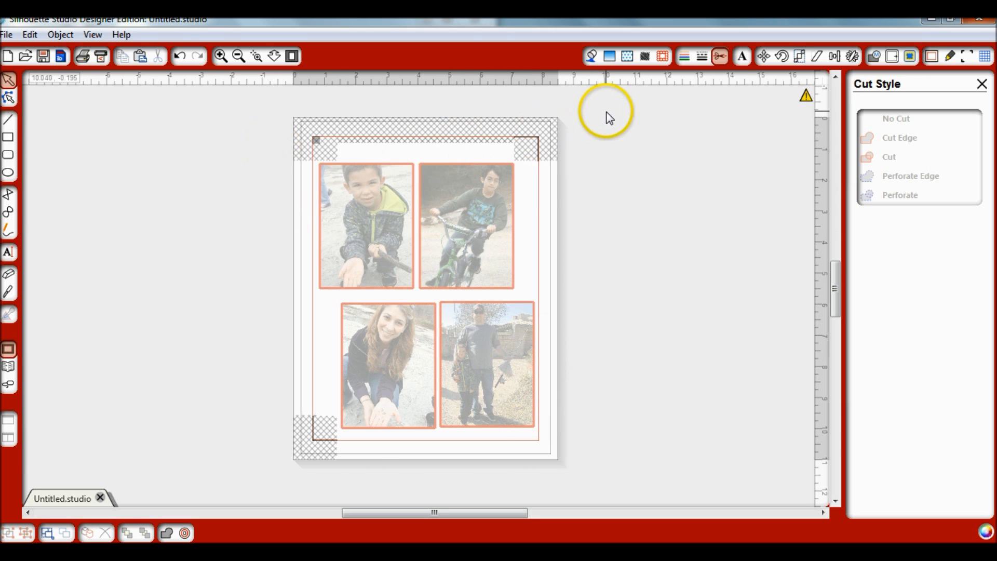
pyautogui.click(610, 55)
pyautogui.click(696, 208)
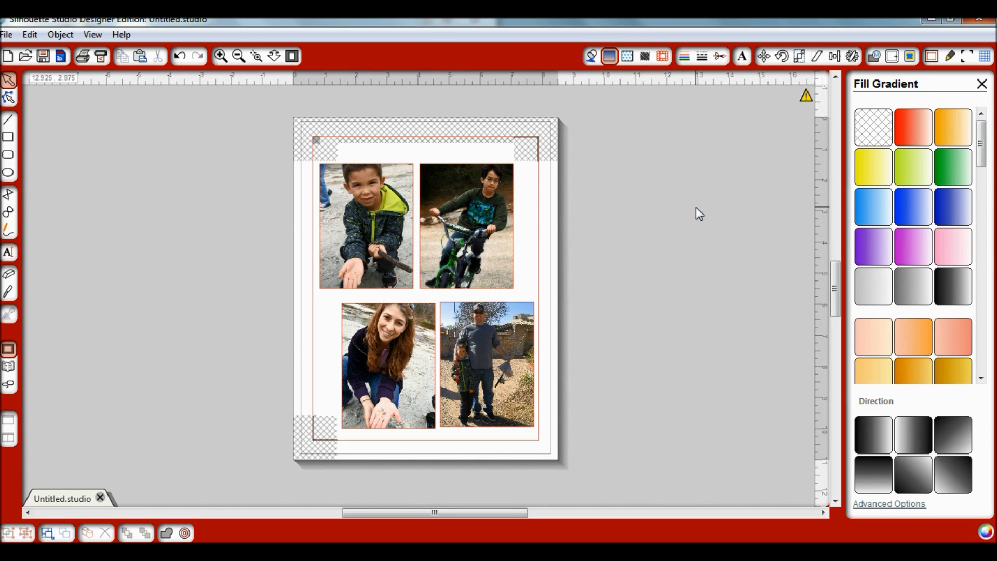